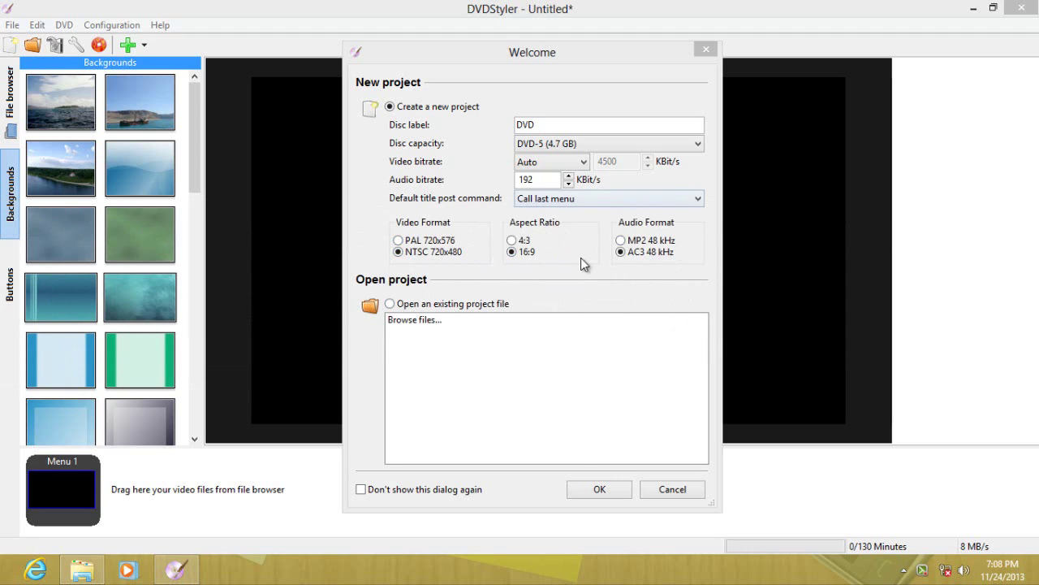
Accept the new project settings and close template selection, leaving Menu 1 plain black
{"action": "left_click", "coordinate": [596, 492]}
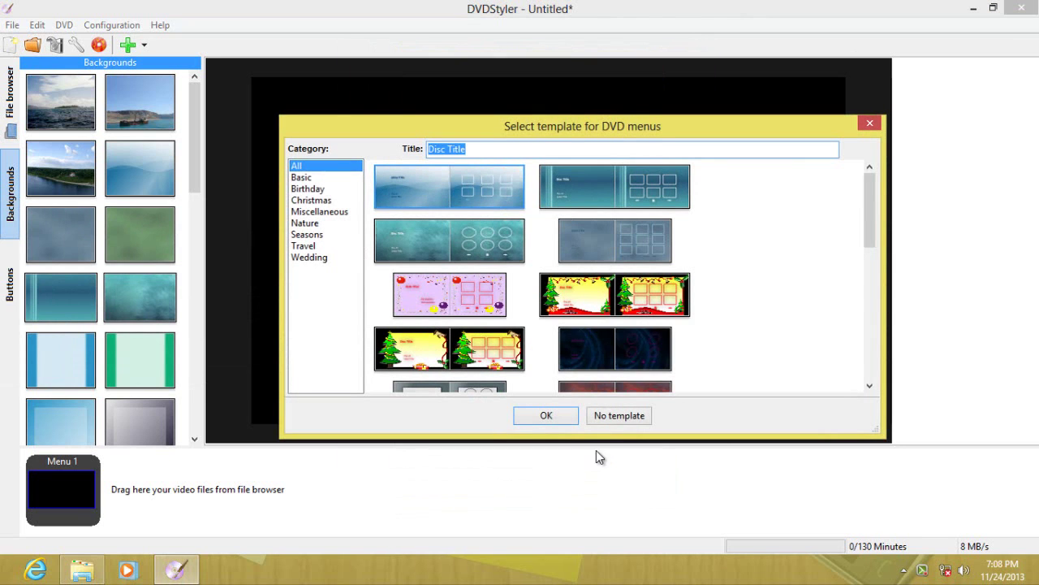
{"action": "left_click_drag", "start_coordinate": [868, 225], "coordinate": [856, 370]}
{"action": "left_click", "coordinate": [880, 123]}
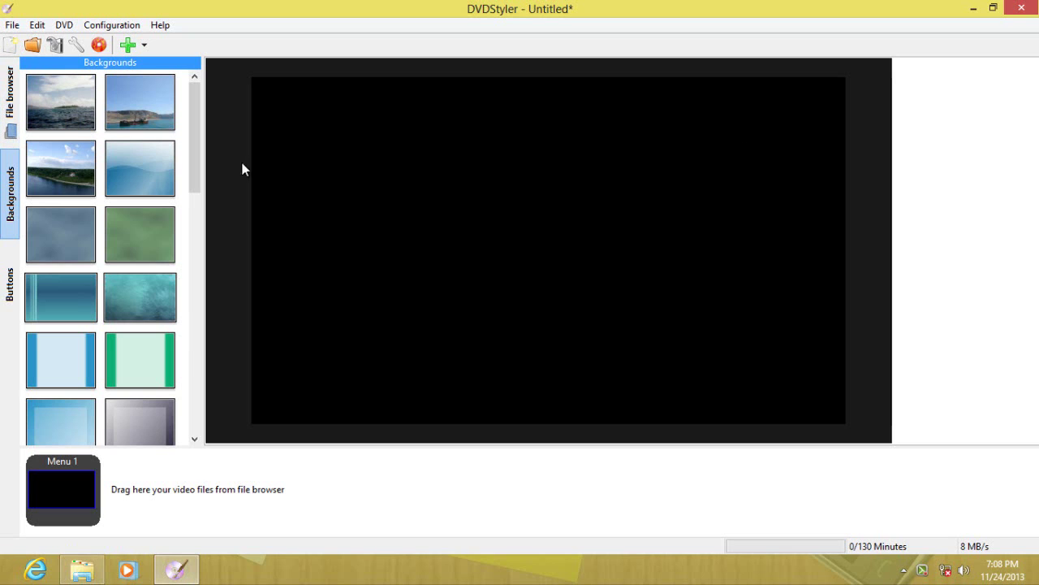
Select all 77 photos in Pictures\2007 and drag them into the DVDStyler project
{"action": "left_click", "coordinate": [81, 568]}
{"action": "left_click", "coordinate": [262, 275]}
{"action": "key", "text": "ctrl+a"}
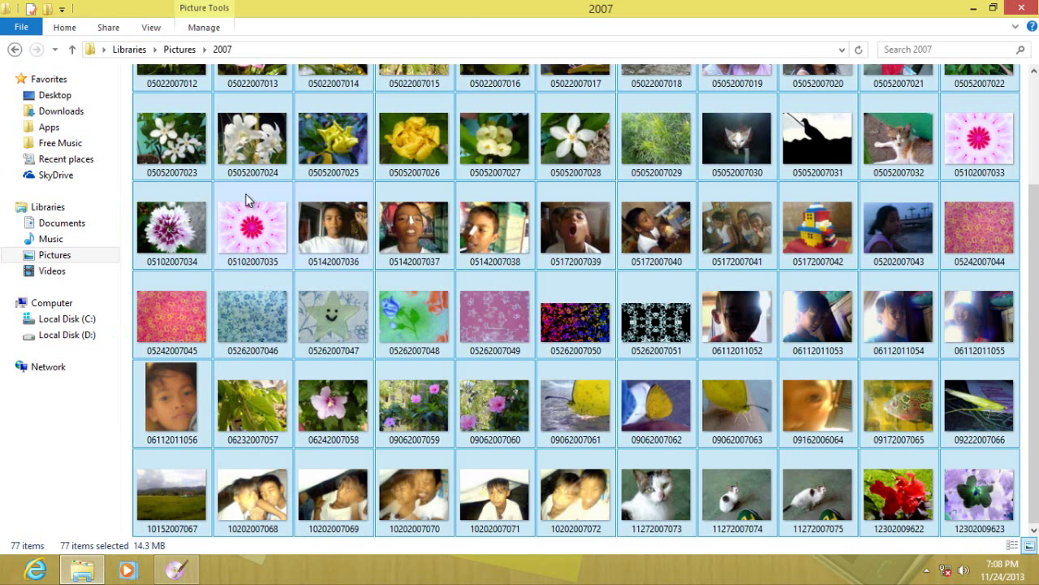
{"action": "left_click_drag", "start_coordinate": [244, 228], "coordinate": [255, 515]}
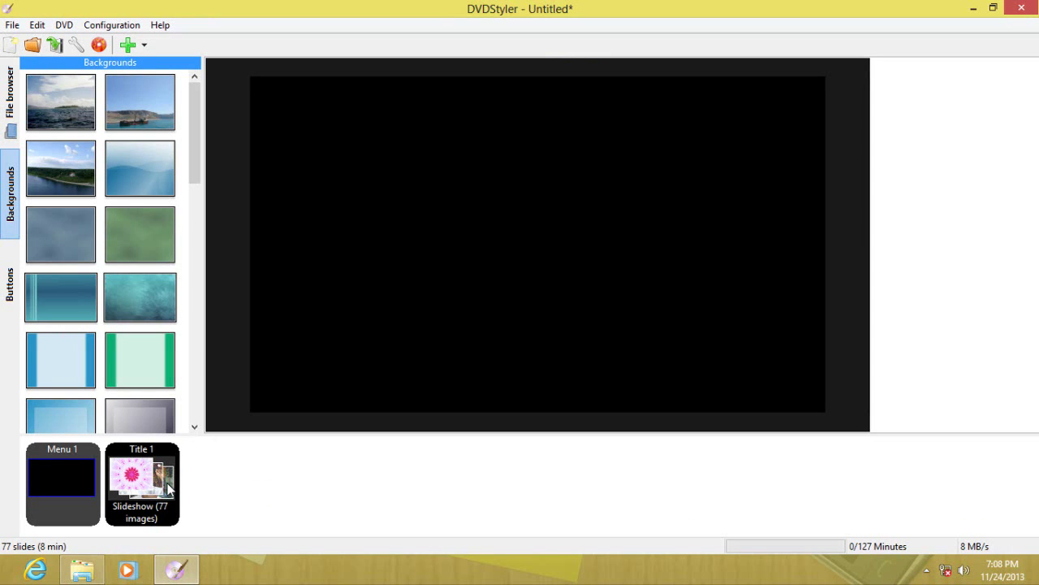
Apply the teal texture thumbnail from Backgrounds as Menu 1's background
{"action": "scroll", "coordinate": [199, 178], "scroll_direction": "down", "scroll_amount": 3}
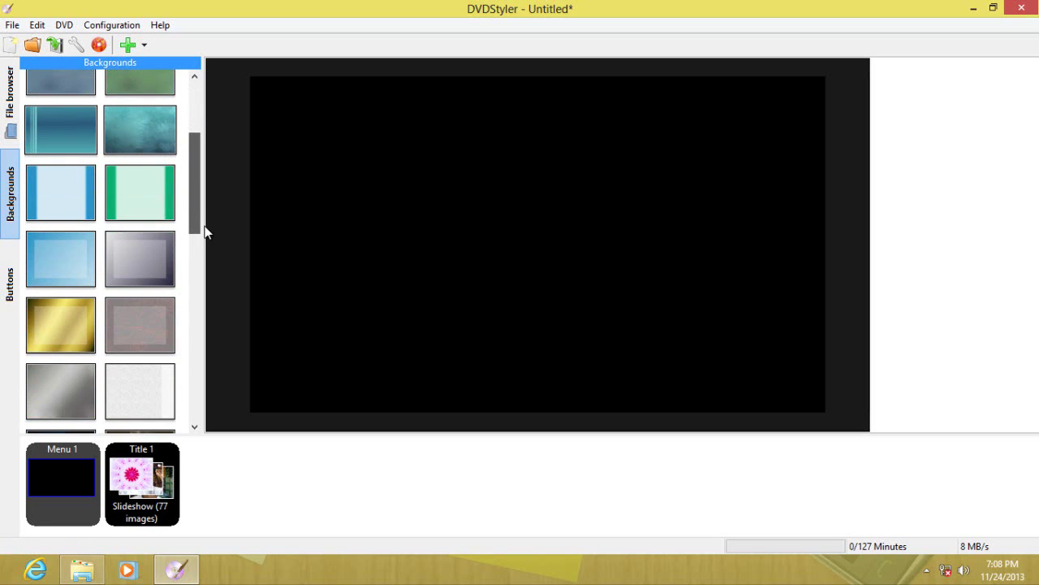
{"action": "scroll", "coordinate": [175, 126], "scroll_direction": "up", "scroll_amount": 3}
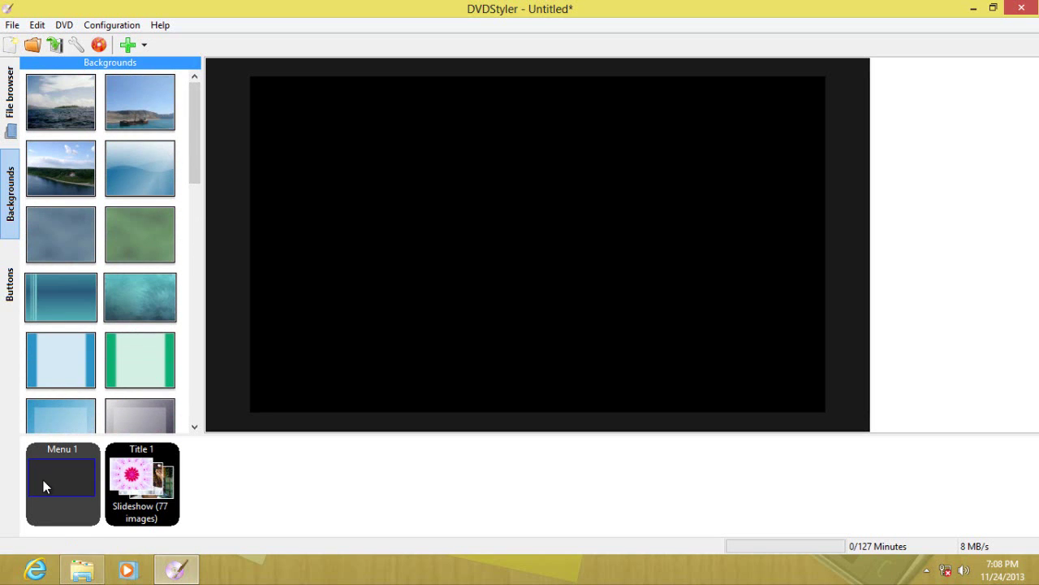
{"action": "double_click", "coordinate": [136, 310]}
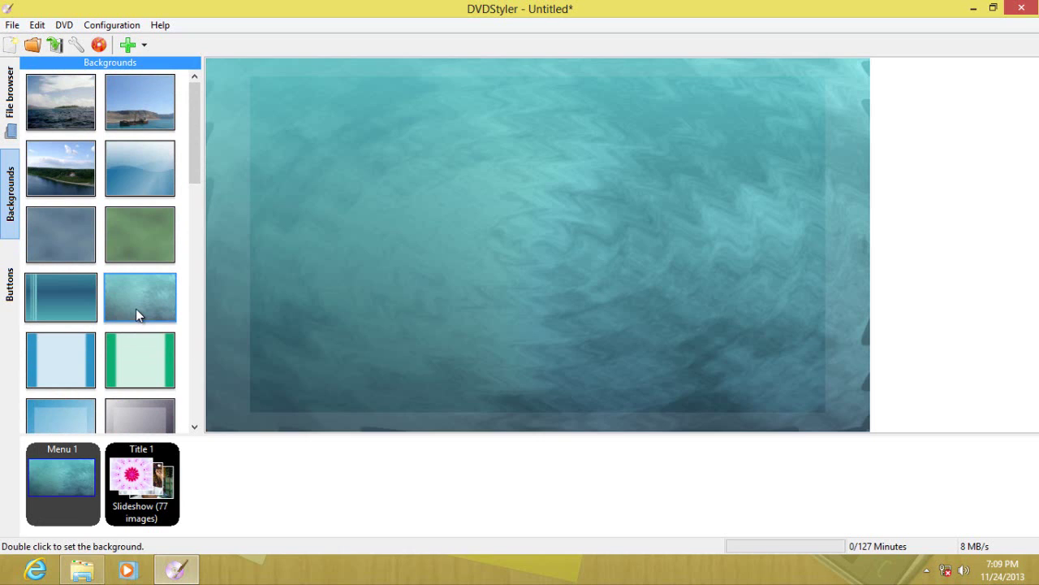
Place an underlined text button from the Buttons collection onto the menu
{"action": "right_click", "coordinate": [284, 207]}
{"action": "left_click", "coordinate": [6, 275]}
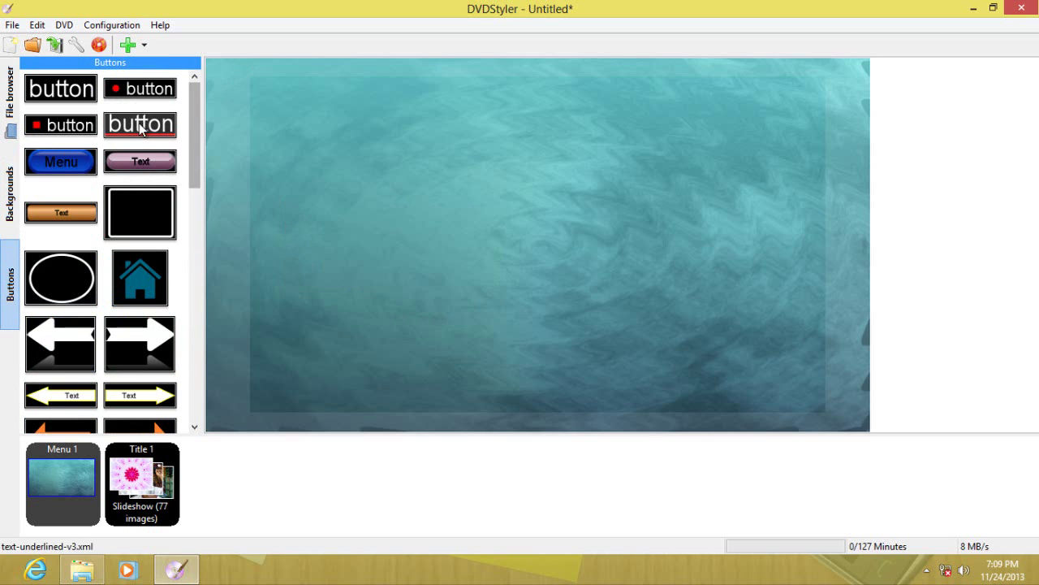
{"action": "left_click_drag", "start_coordinate": [139, 123], "coordinate": [343, 203]}
{"action": "double_click", "coordinate": [343, 202]}
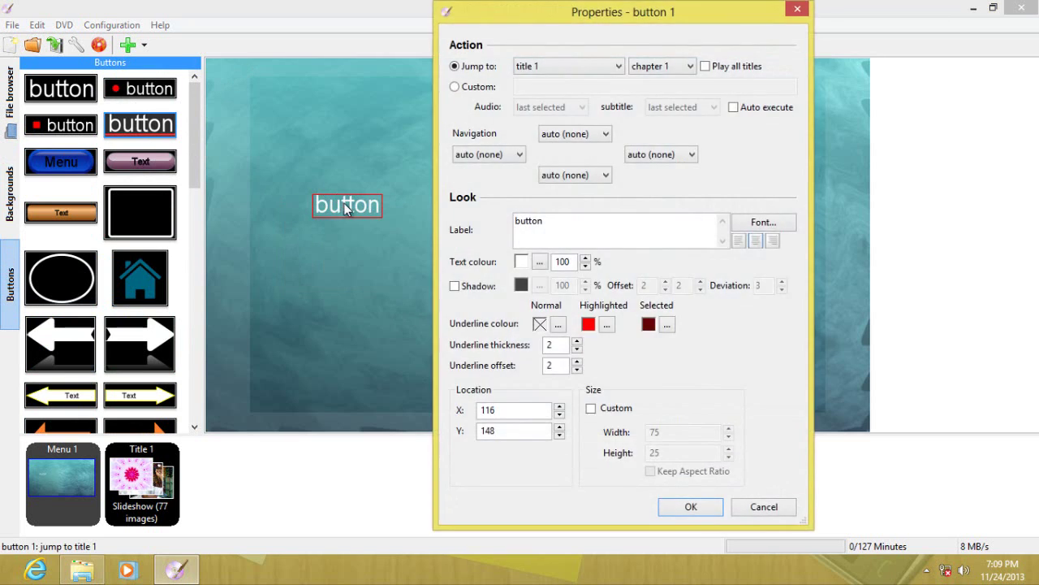
Relabel the button 'Play Slideshow' in Automobile font and move it to the lower centre
{"action": "left_click_drag", "start_coordinate": [589, 225], "coordinate": [212, 209]}
{"action": "key", "text": "BackSpace"}
{"action": "left_click", "coordinate": [764, 221]}
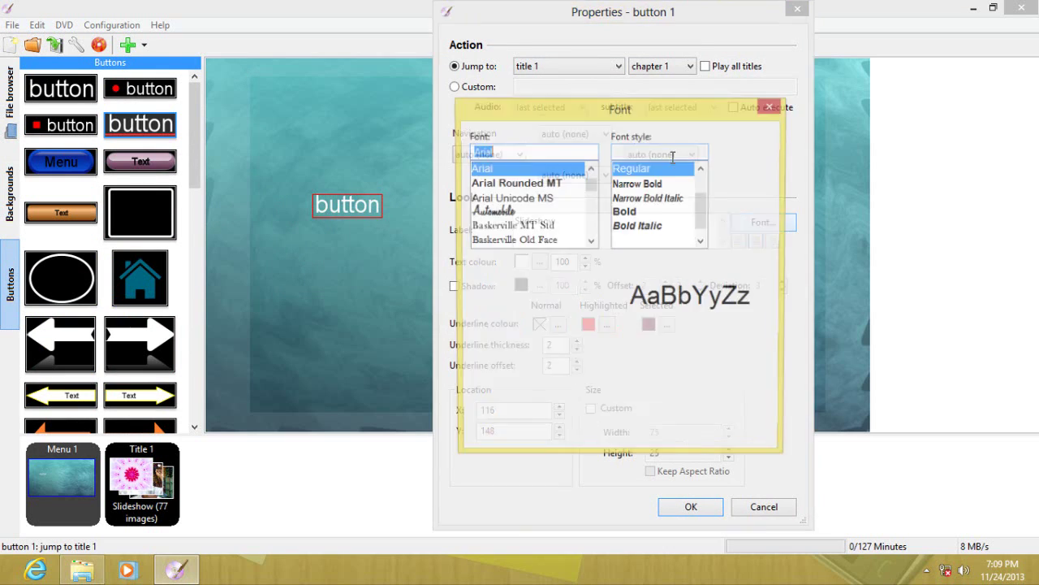
{"action": "left_click", "coordinate": [497, 212]}
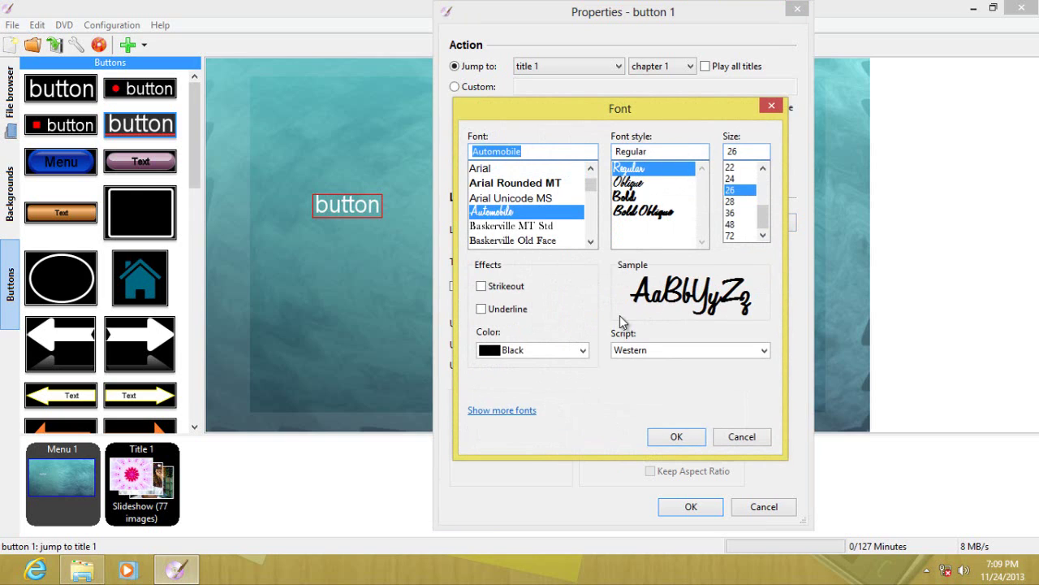
{"action": "left_click", "coordinate": [678, 437]}
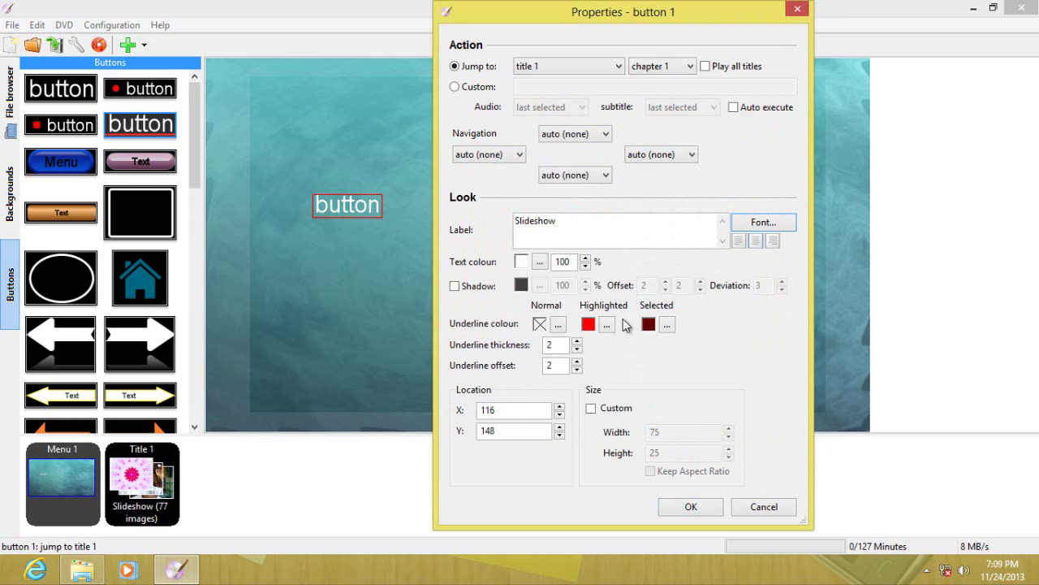
{"action": "left_click", "coordinate": [515, 218]}
{"action": "type", "text": "Play"}
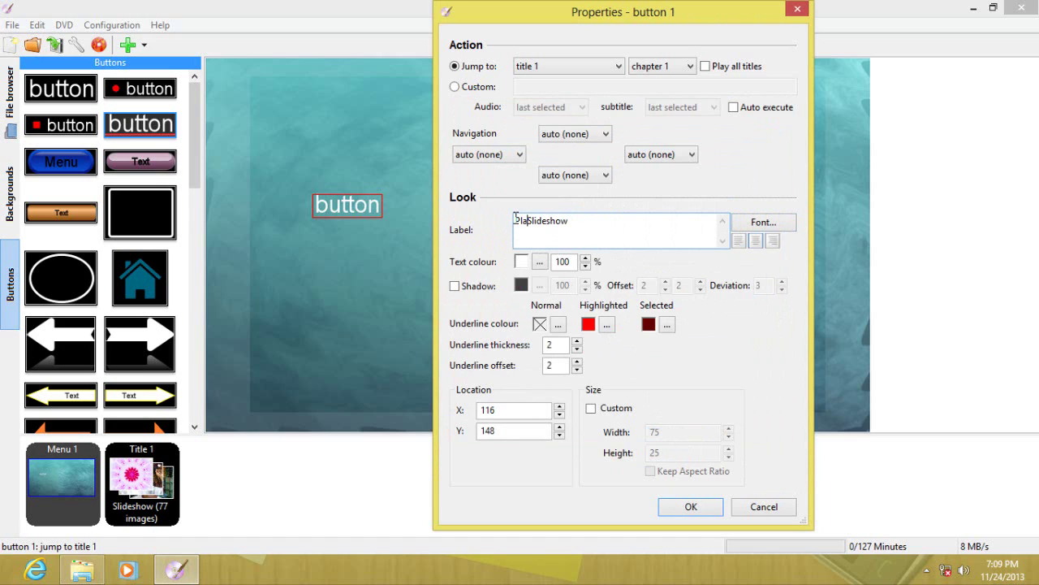
{"action": "left_click", "coordinate": [691, 507]}
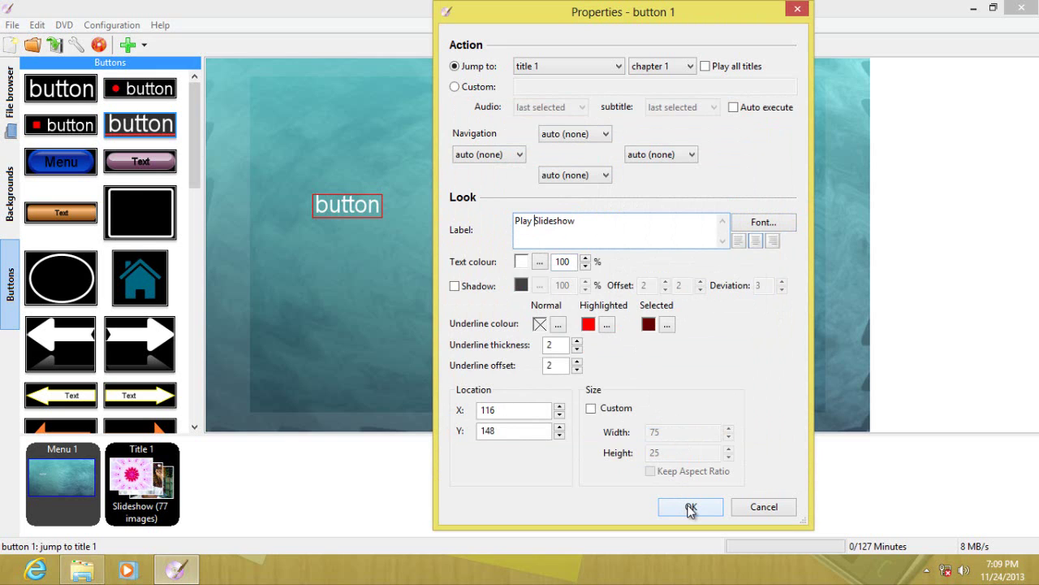
{"action": "left_click", "coordinate": [690, 508]}
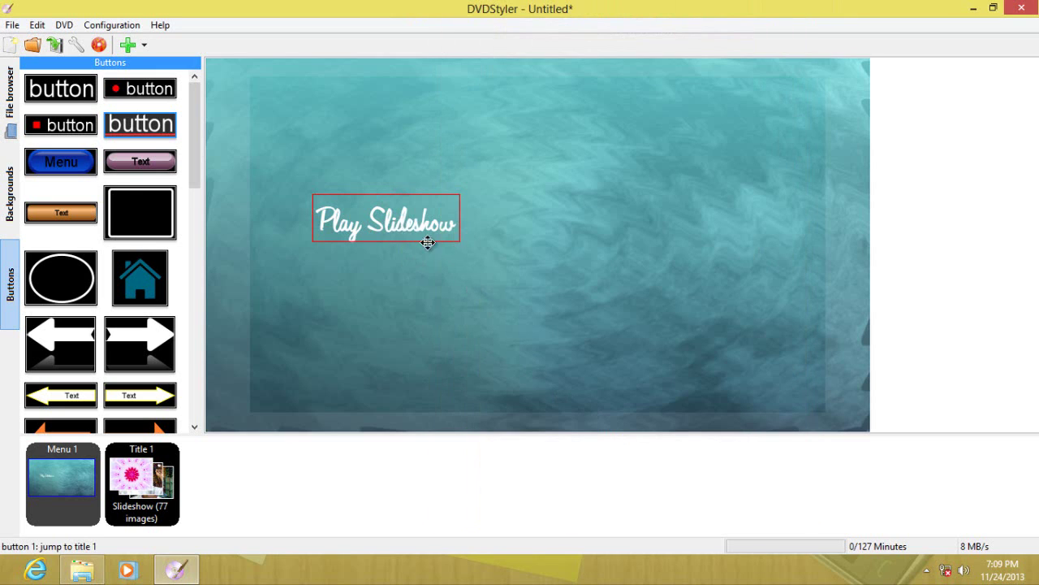
{"action": "left_click_drag", "start_coordinate": [428, 242], "coordinate": [583, 327]}
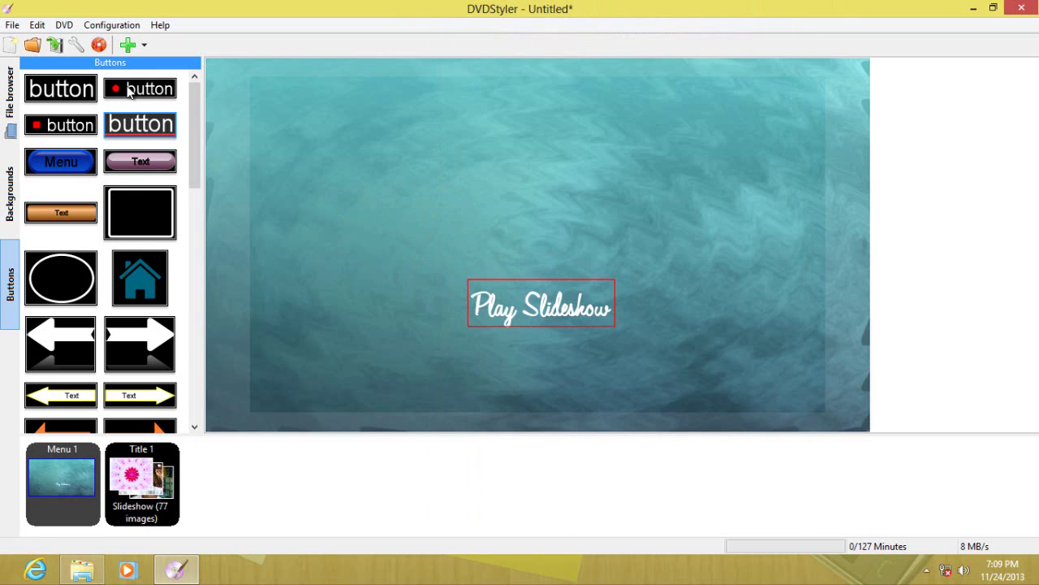
Set the blue snowy forest image as the menu background
{"action": "left_click", "coordinate": [10, 195]}
{"action": "left_click_drag", "start_coordinate": [191, 153], "coordinate": [177, 288]}
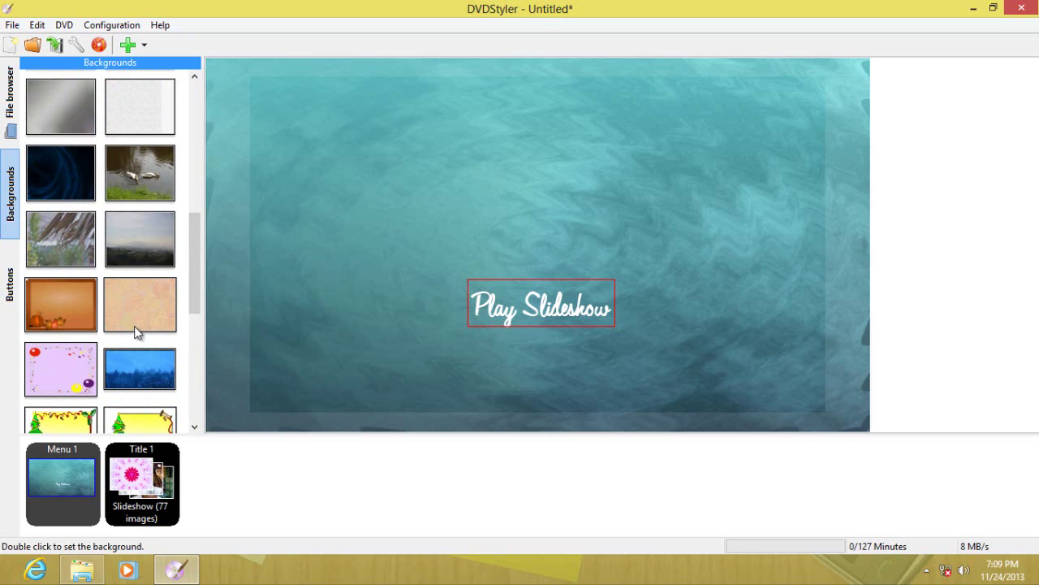
{"action": "double_click", "coordinate": [138, 363]}
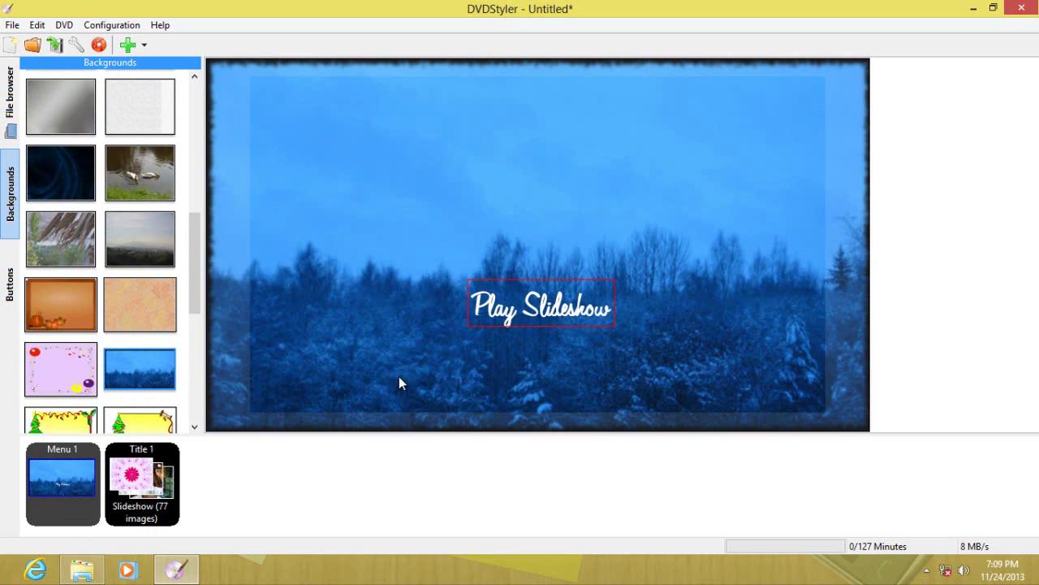
Move the Play Slideshow button lower and align it to the horizontal centre
{"action": "mouse_move", "coordinate": [505, 304]}
{"action": "left_mouse_down"}
{"action": "mouse_move", "coordinate": [554, 333]}
{"action": "mouse_move", "coordinate": [471, 323]}
{"action": "mouse_move", "coordinate": [492, 315]}
{"action": "left_mouse_up"}
{"action": "right_click", "coordinate": [492, 315]}
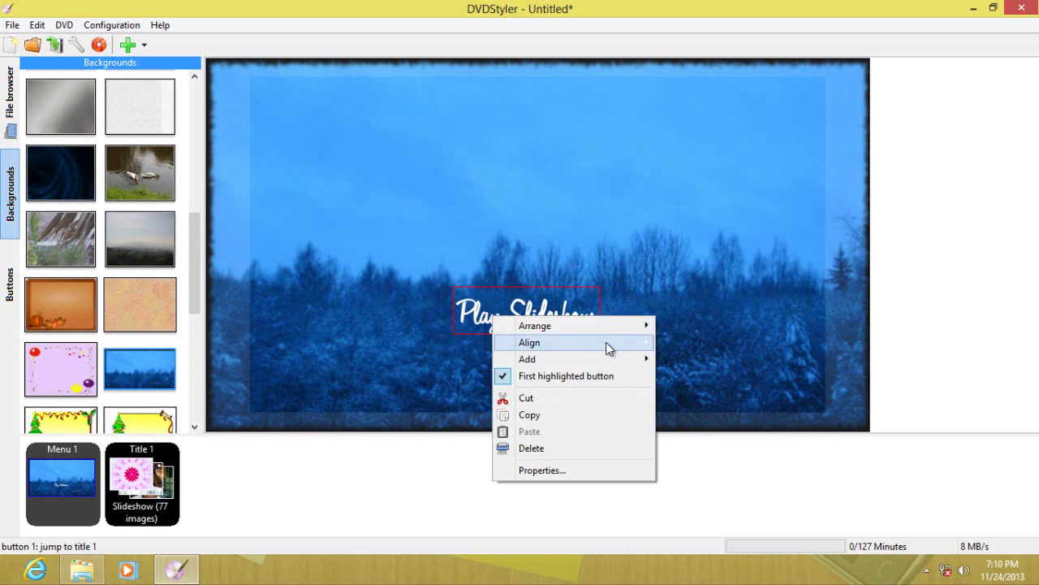
{"action": "mouse_move", "coordinate": [617, 344]}
{"action": "left_click", "coordinate": [673, 347]}
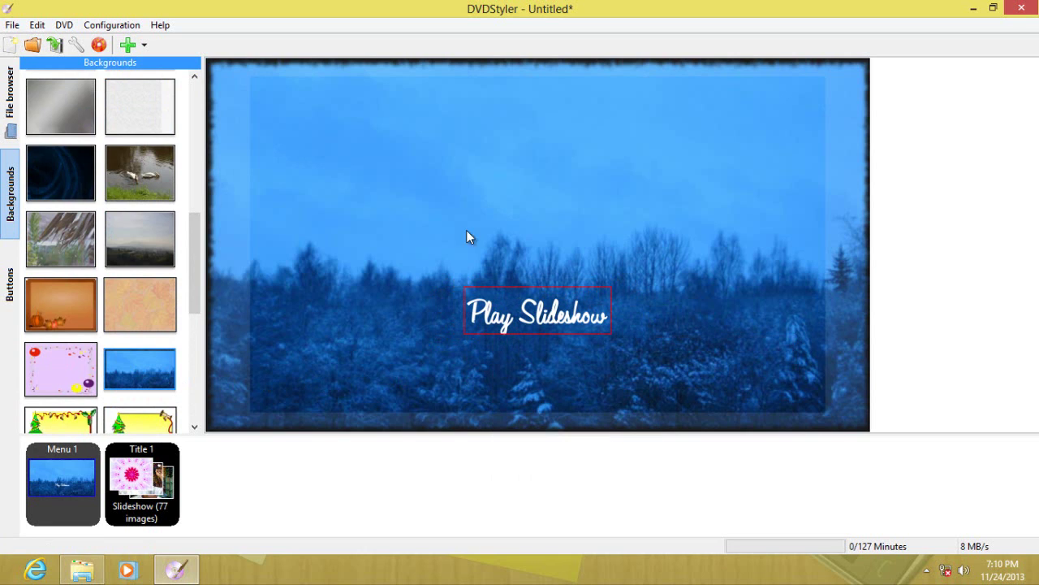
Add a new text item reading 'Slideshow DVD' to the menu
{"action": "right_click", "coordinate": [469, 142]}
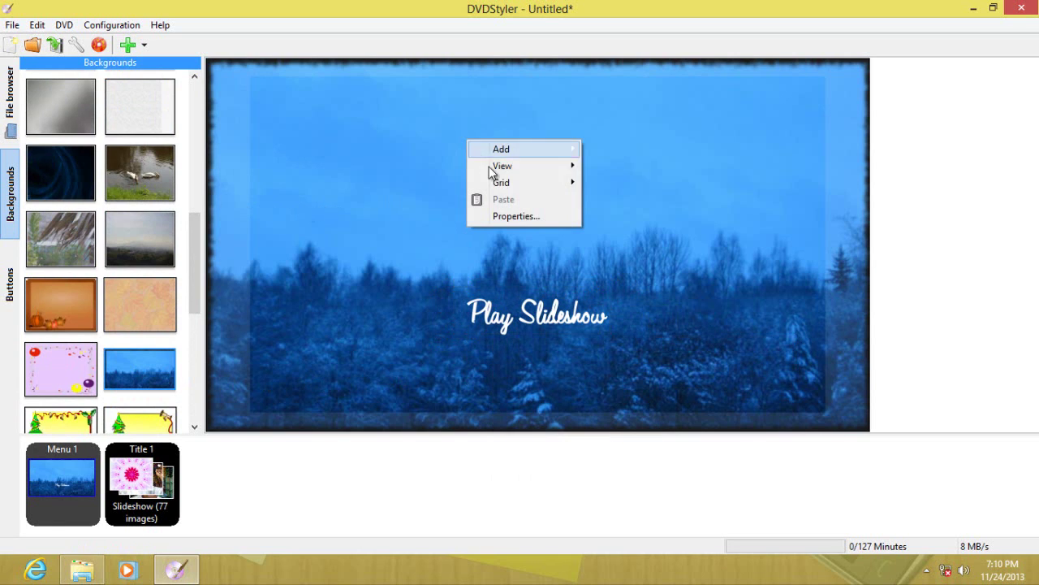
{"action": "mouse_move", "coordinate": [502, 151]}
{"action": "left_click", "coordinate": [631, 256]}
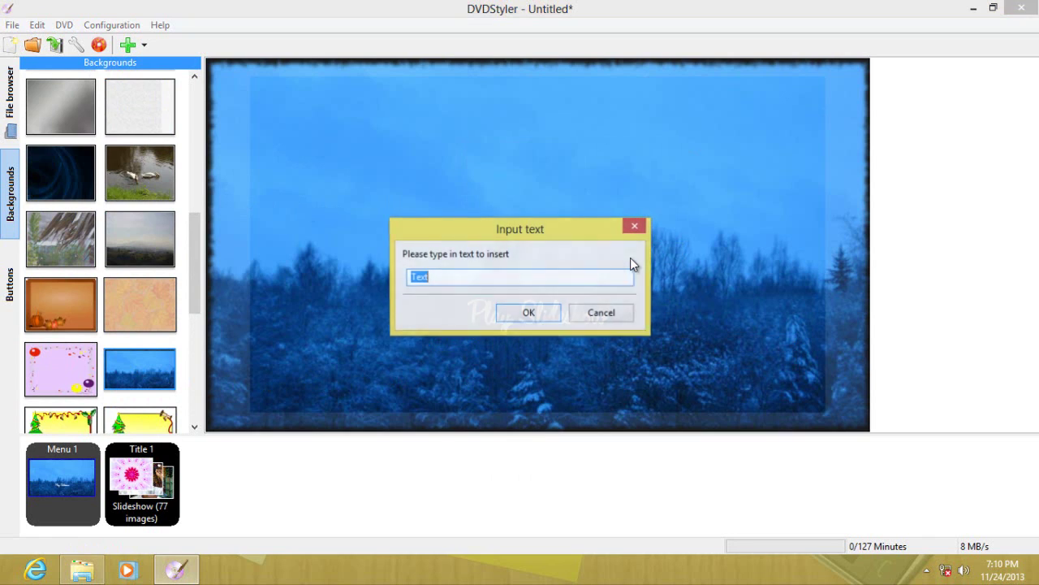
{"action": "type", "text": "Slideshow"}
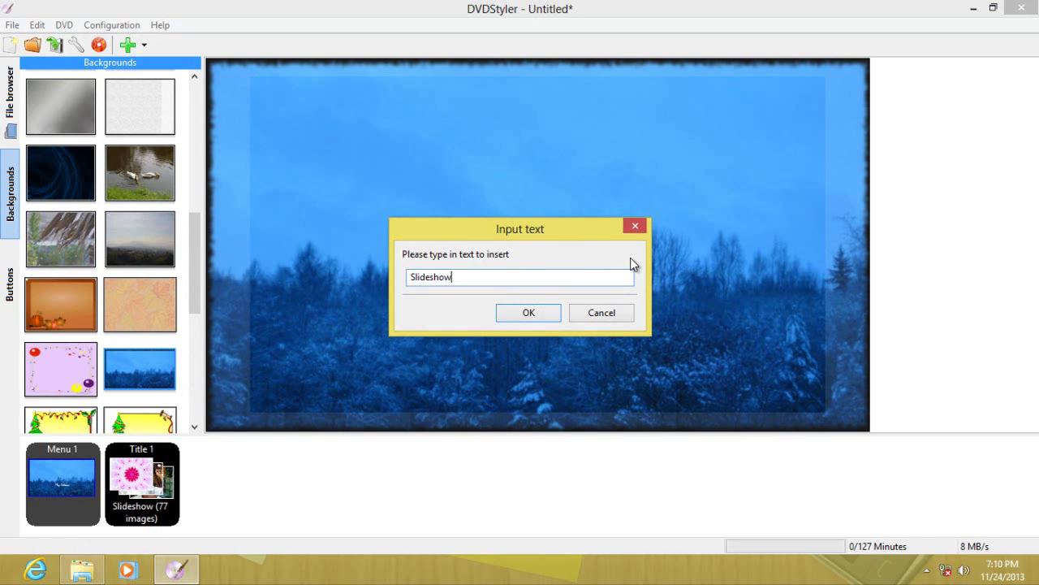
{"action": "type", "text": " DVD"}
{"action": "key", "text": "Return"}
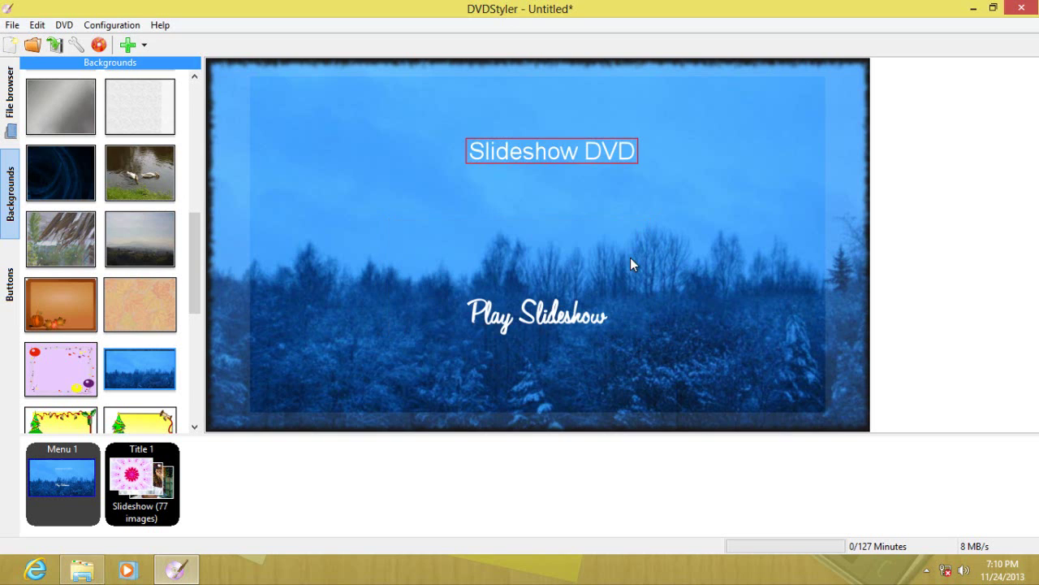
Set the title font to Automobile, Regular, size 72
{"action": "left_click", "coordinate": [559, 149]}
{"action": "double_click", "coordinate": [558, 150]}
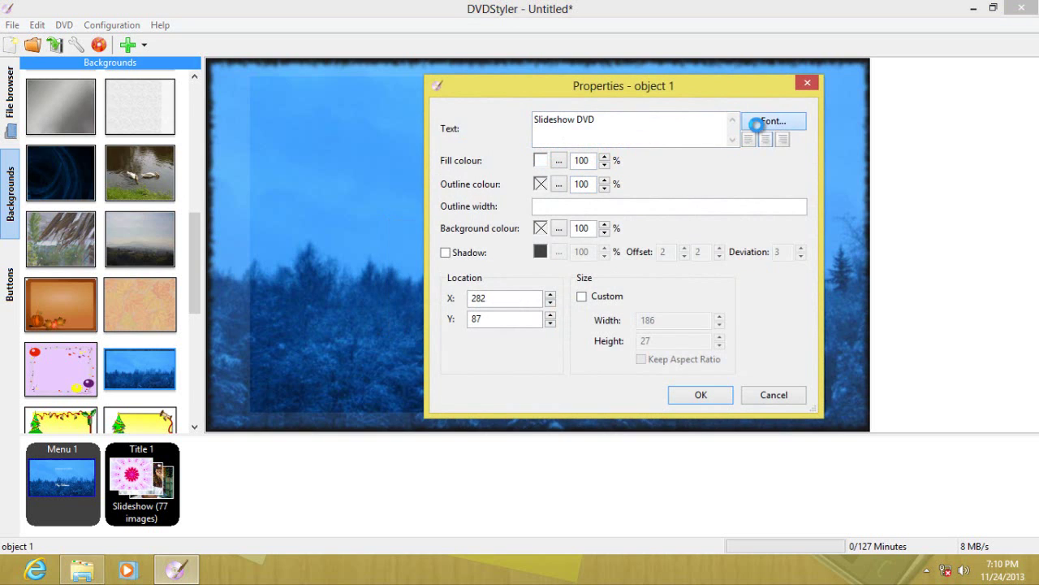
{"action": "left_click", "coordinate": [758, 125]}
{"action": "left_click", "coordinate": [498, 286]}
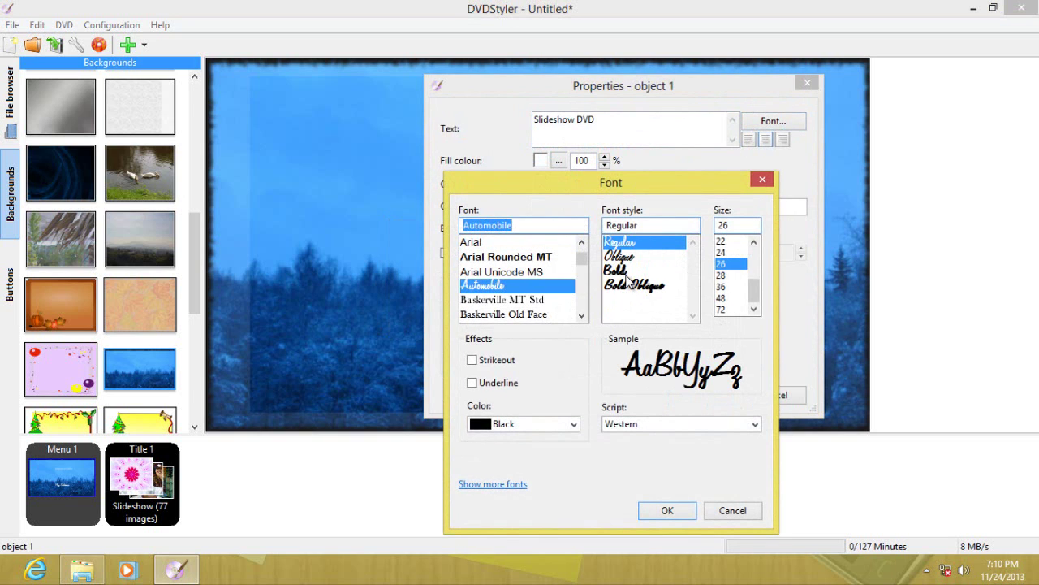
{"action": "left_click", "coordinate": [619, 276]}
{"action": "left_click", "coordinate": [627, 244]}
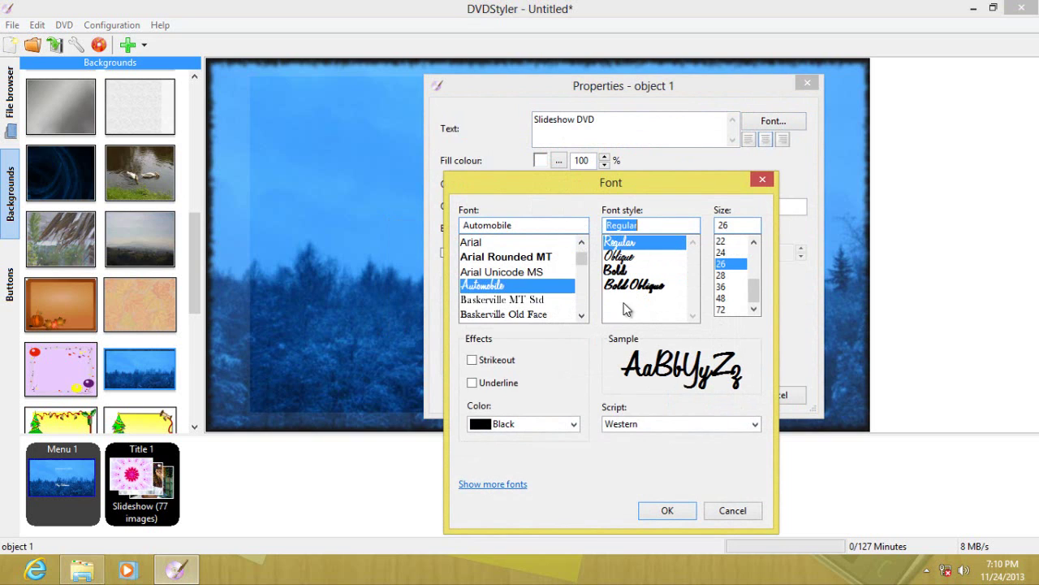
{"action": "left_click", "coordinate": [721, 309]}
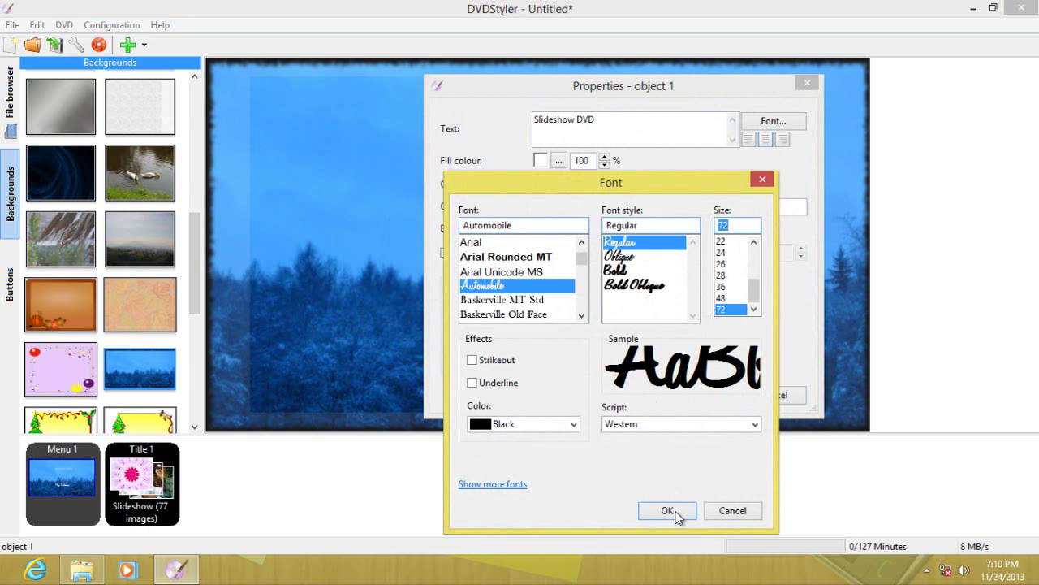
{"action": "left_click", "coordinate": [676, 512]}
{"action": "left_click", "coordinate": [701, 396]}
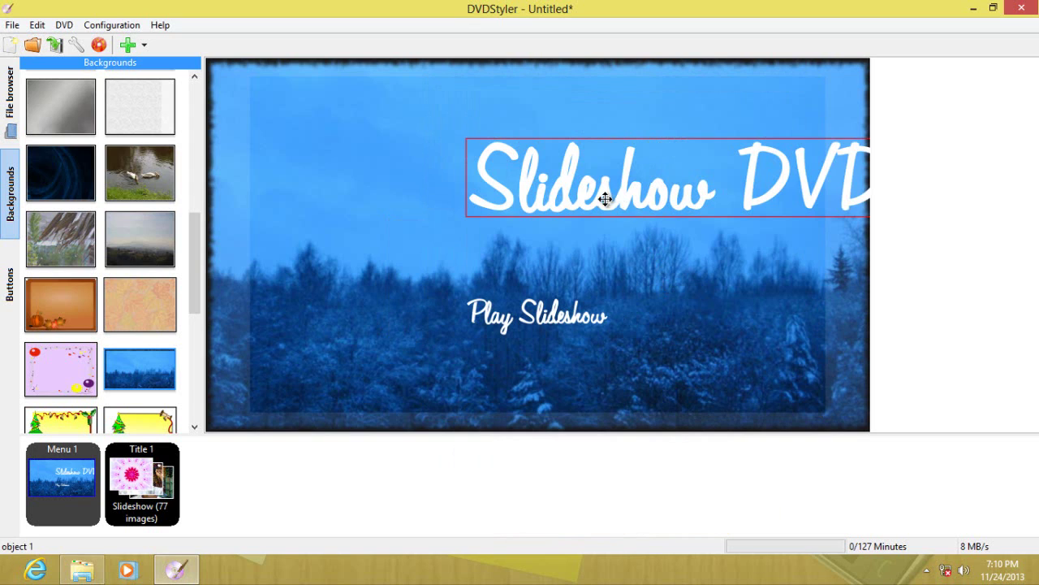
Move the title onto the menu and centre it horizontally
{"action": "left_click_drag", "start_coordinate": [606, 198], "coordinate": [494, 183]}
{"action": "right_click", "coordinate": [501, 185]}
{"action": "mouse_move", "coordinate": [631, 218]}
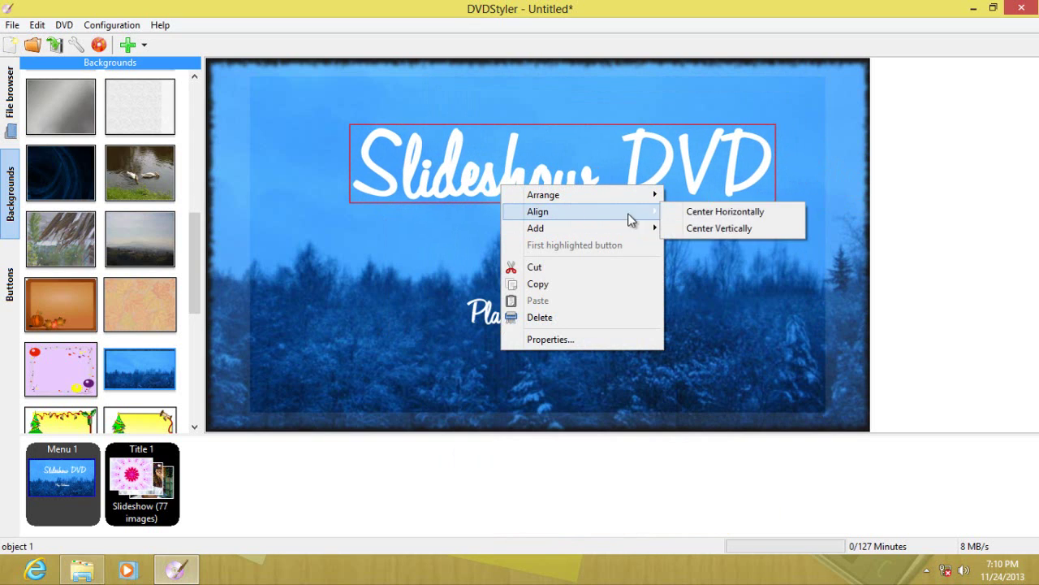
{"action": "left_click", "coordinate": [699, 211]}
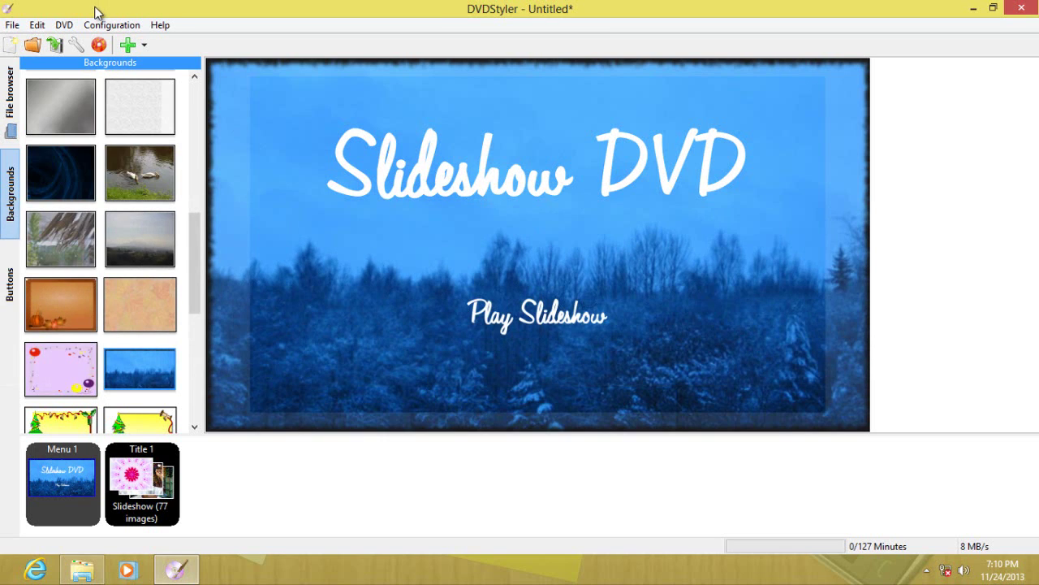
In Title 1's slideshow properties, remove photo 05052007029.JPG without adding new images
{"action": "double_click", "coordinate": [195, 455]}
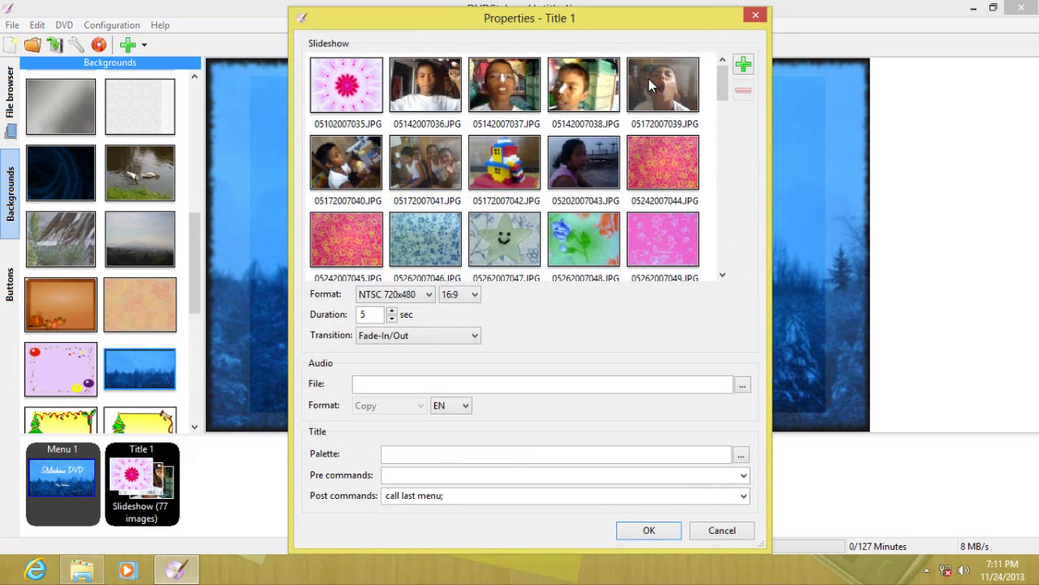
{"action": "left_click", "coordinate": [650, 86]}
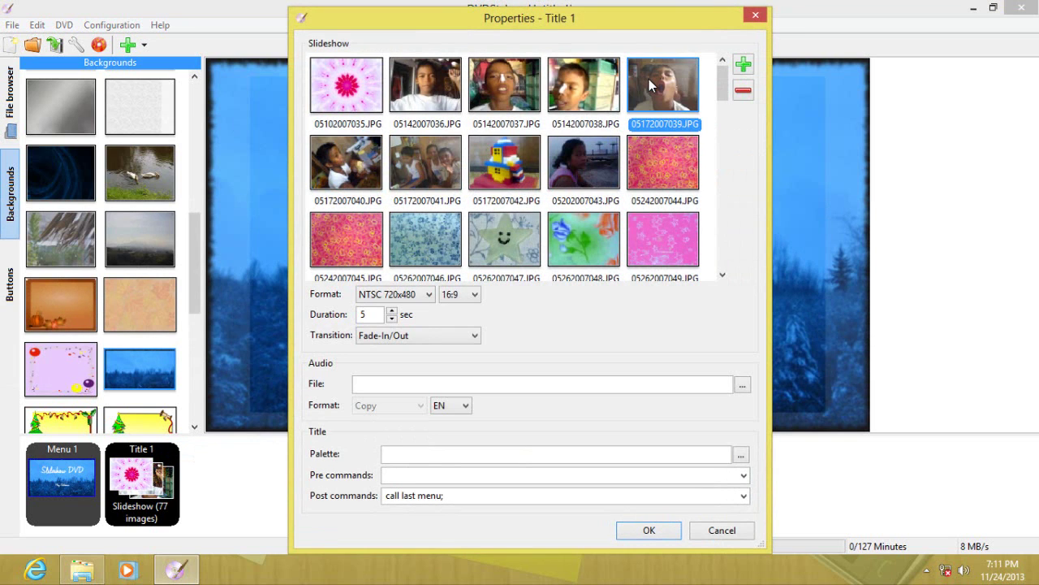
{"action": "left_click", "coordinate": [536, 203]}
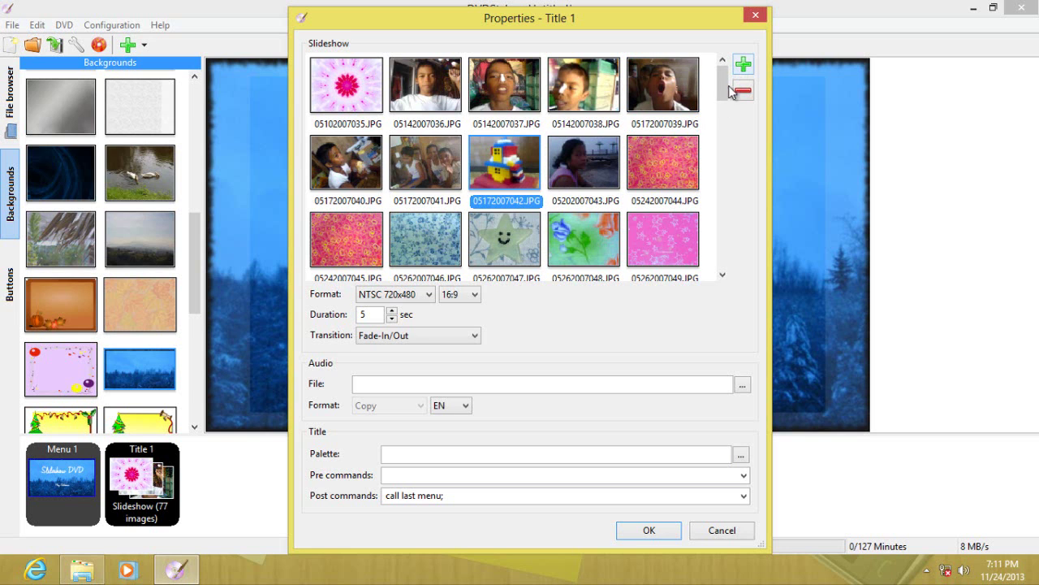
{"action": "left_click_drag", "start_coordinate": [720, 102], "coordinate": [731, 302]}
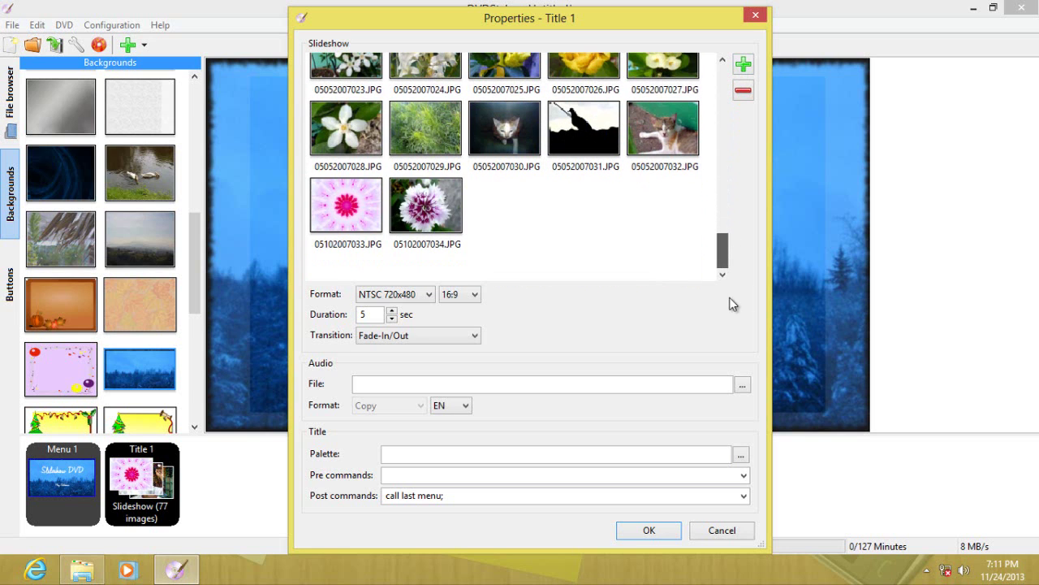
{"action": "left_click", "coordinate": [409, 209]}
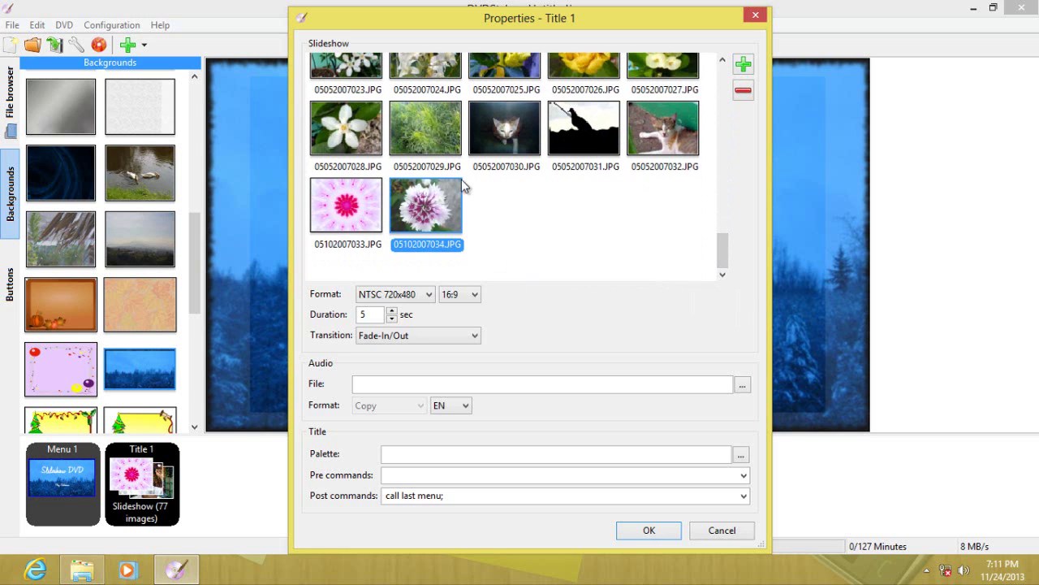
{"action": "left_click", "coordinate": [742, 67]}
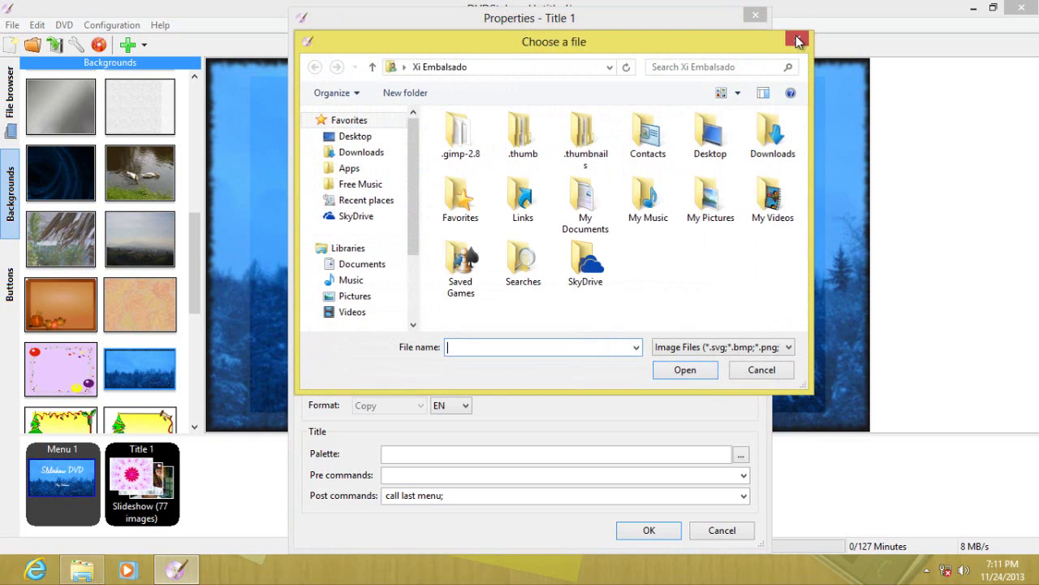
{"action": "left_click", "coordinate": [796, 41]}
{"action": "left_click", "coordinate": [410, 130]}
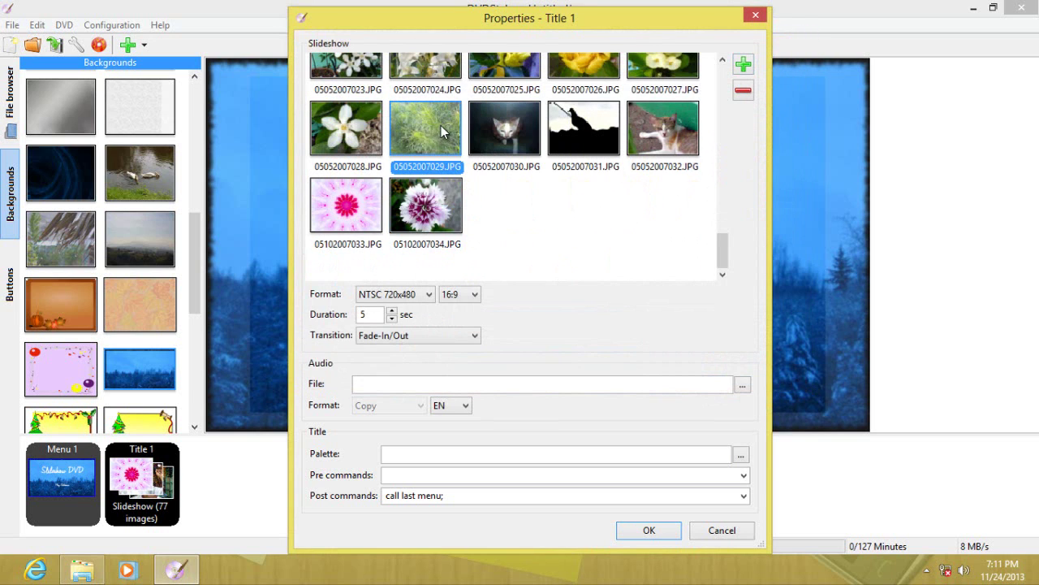
{"action": "left_click", "coordinate": [743, 93]}
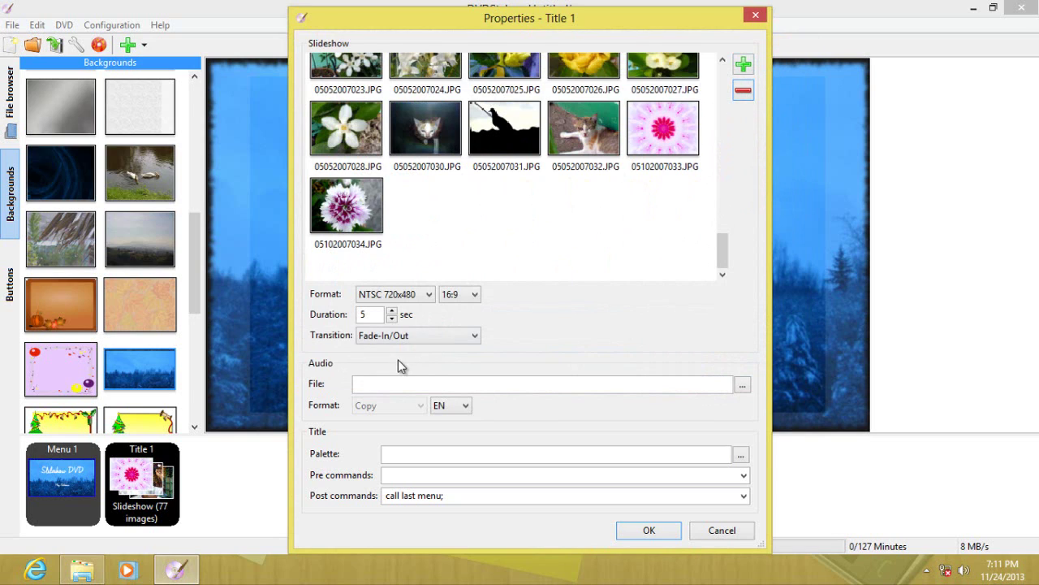
Keep Fade-In/Out transition and 16:9 aspect, skip background audio, and apply the changes
{"action": "left_click", "coordinate": [430, 336]}
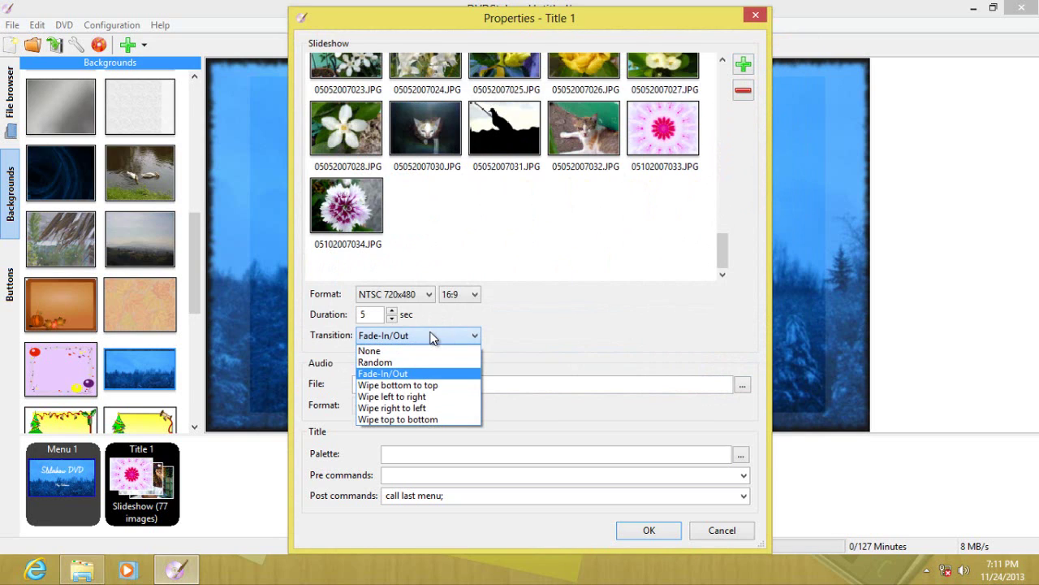
{"action": "left_click", "coordinate": [536, 340]}
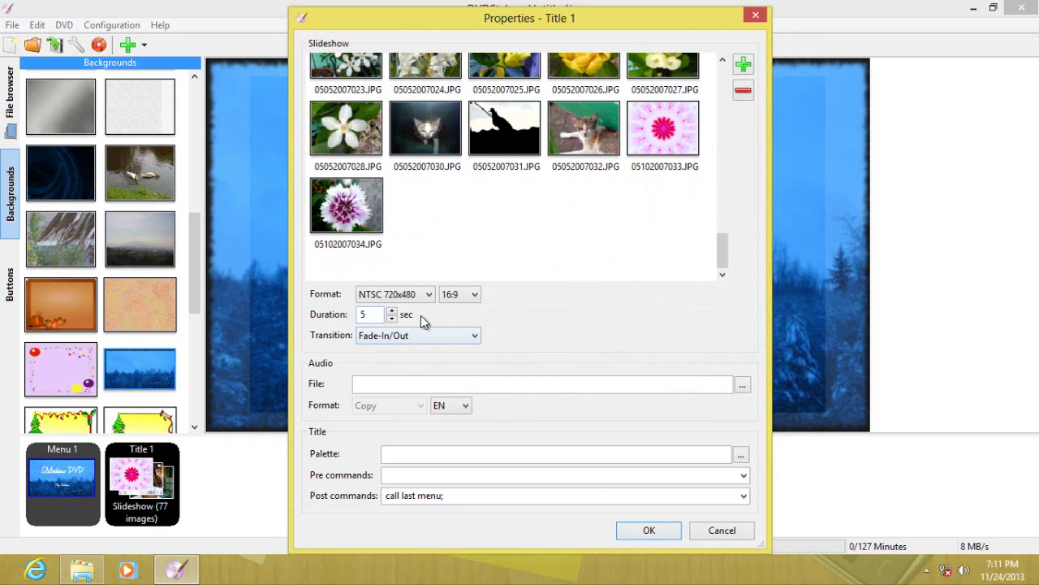
{"action": "left_click", "coordinate": [460, 294]}
{"action": "left_click", "coordinate": [460, 307]}
{"action": "left_click", "coordinate": [743, 382]}
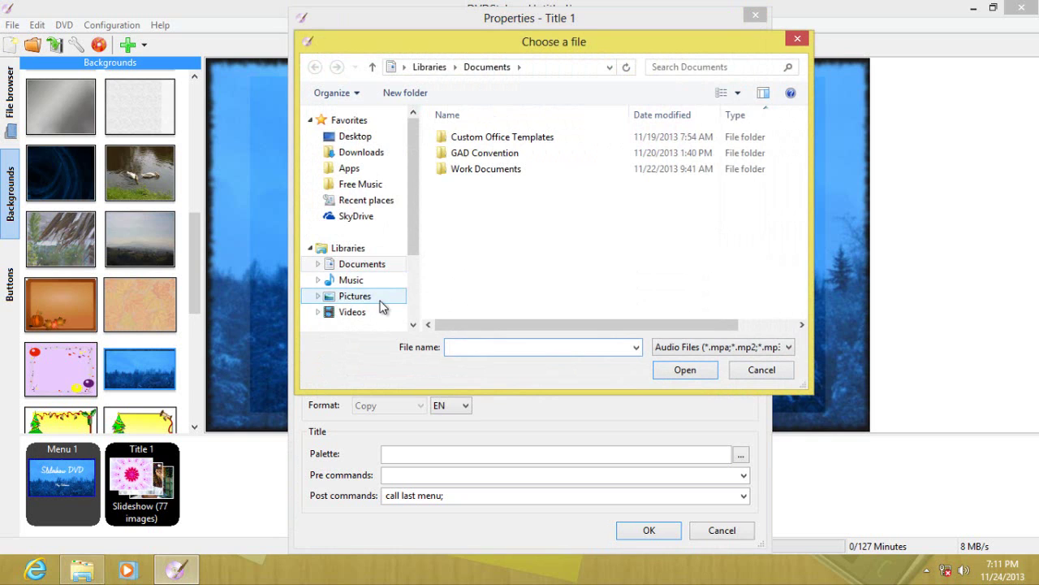
{"action": "left_click", "coordinate": [379, 286]}
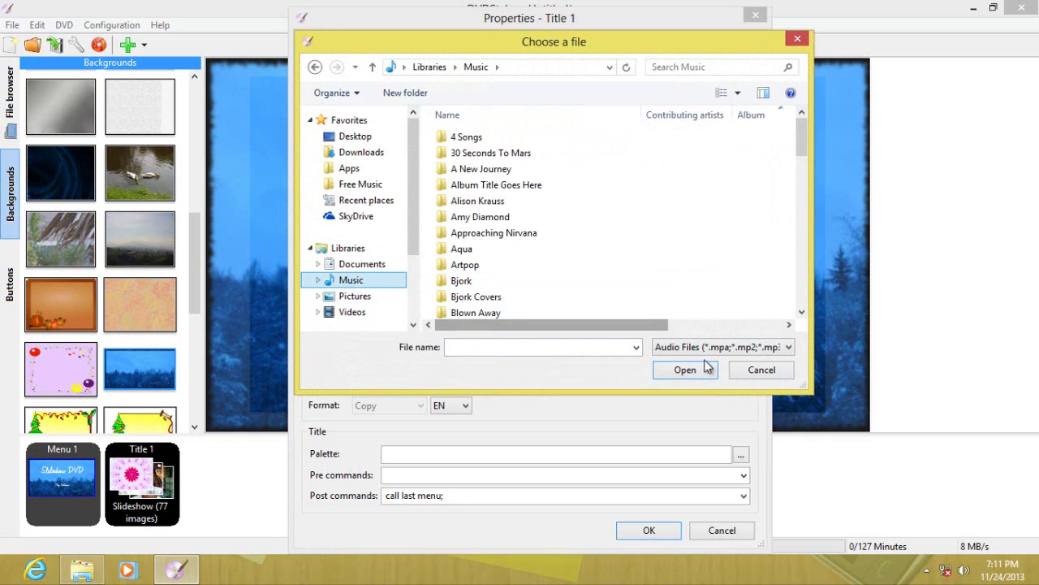
{"action": "left_click", "coordinate": [763, 369]}
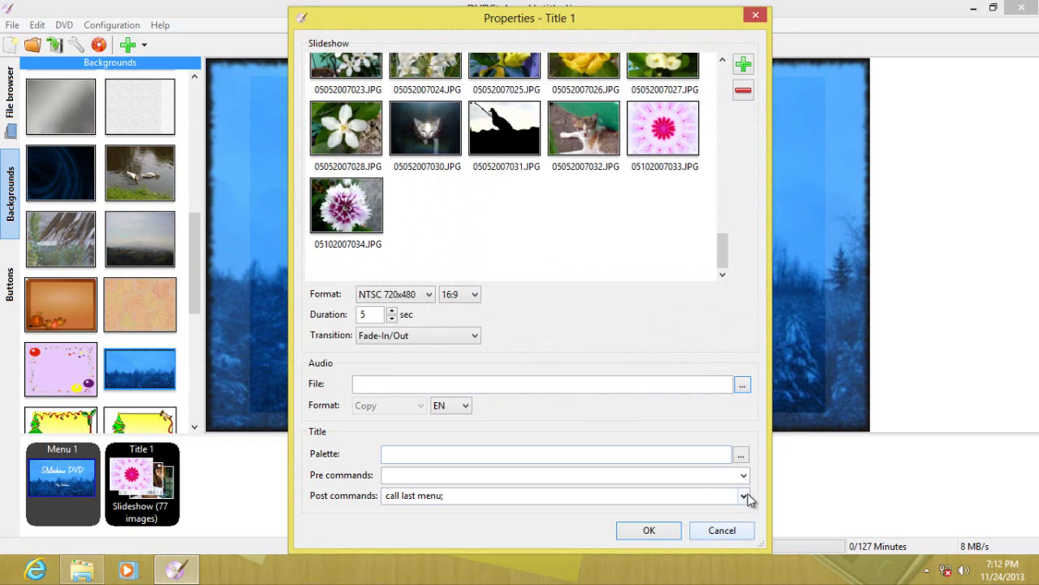
{"action": "left_click", "coordinate": [660, 536]}
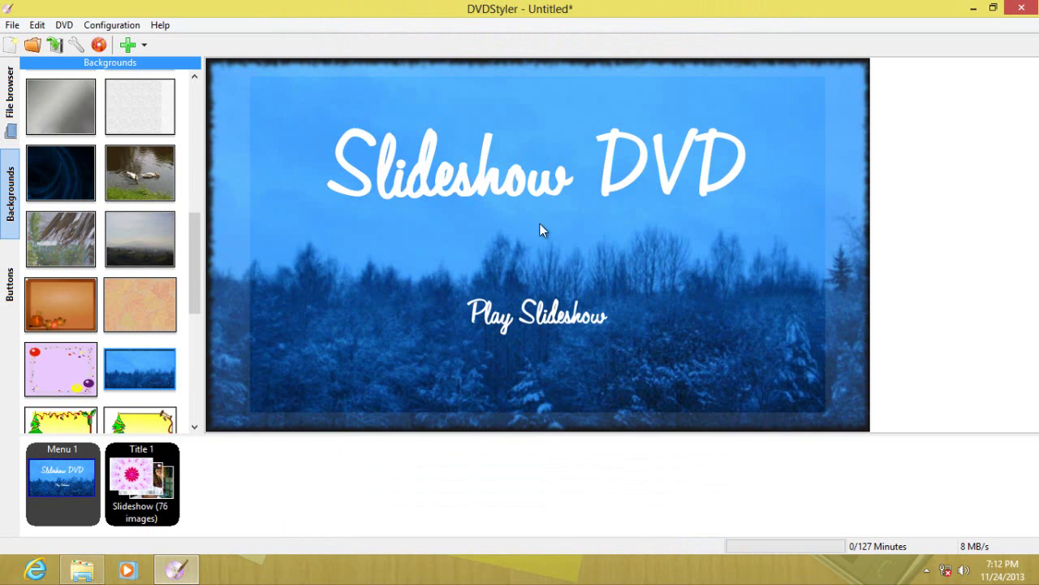
Open the Burn dialog, set to burn directly to the E: DVD-RAM drive
{"action": "left_click", "coordinate": [99, 44]}
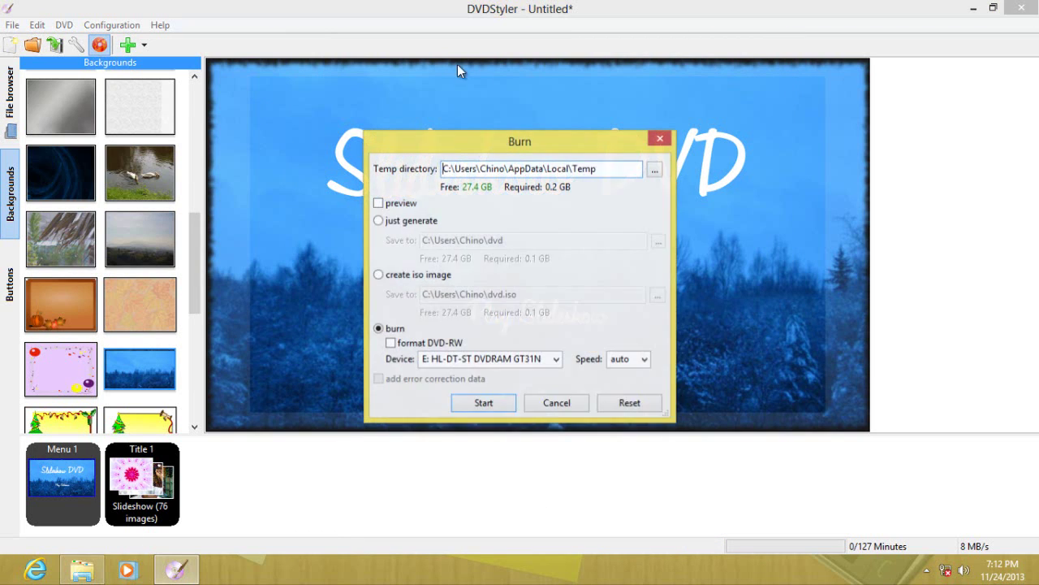